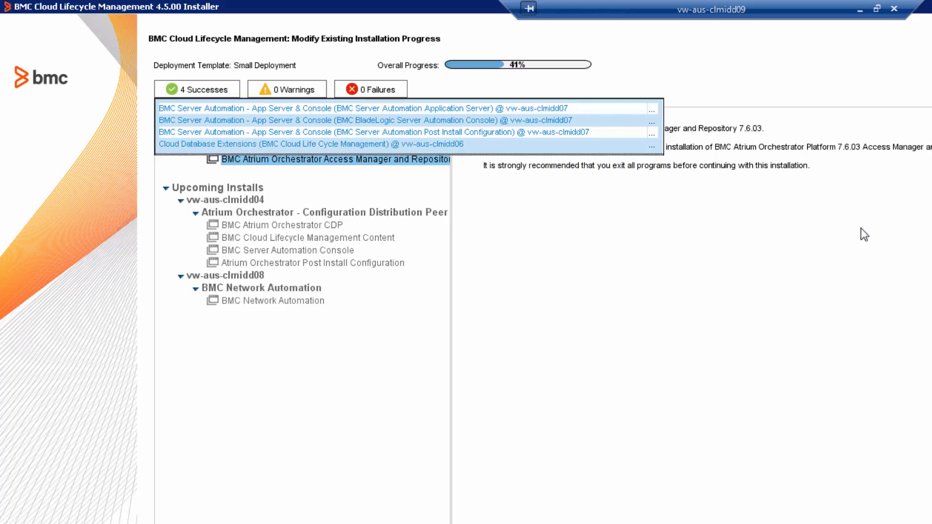
# Close the successes list and try https on port 8443 for Access Manager communication.
pyautogui.click(205, 86)
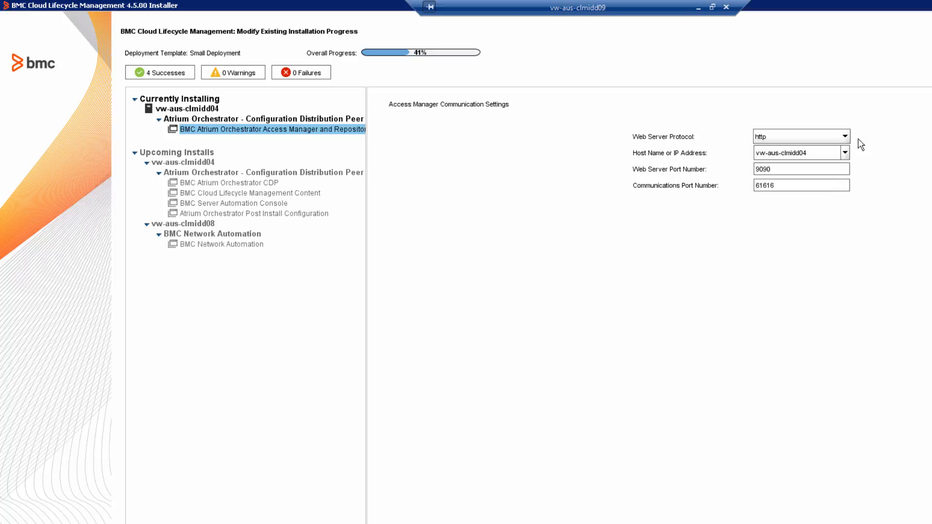
pyautogui.click(845, 136)
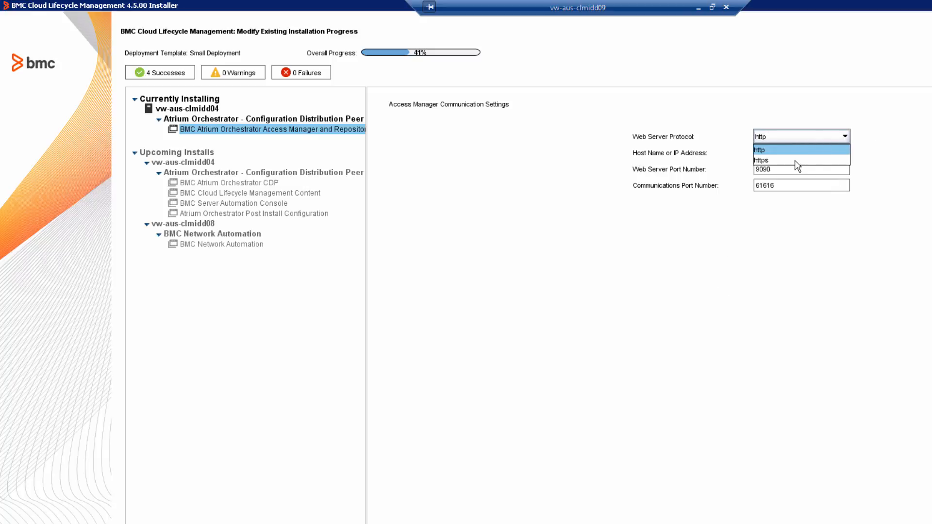
pyautogui.click(794, 161)
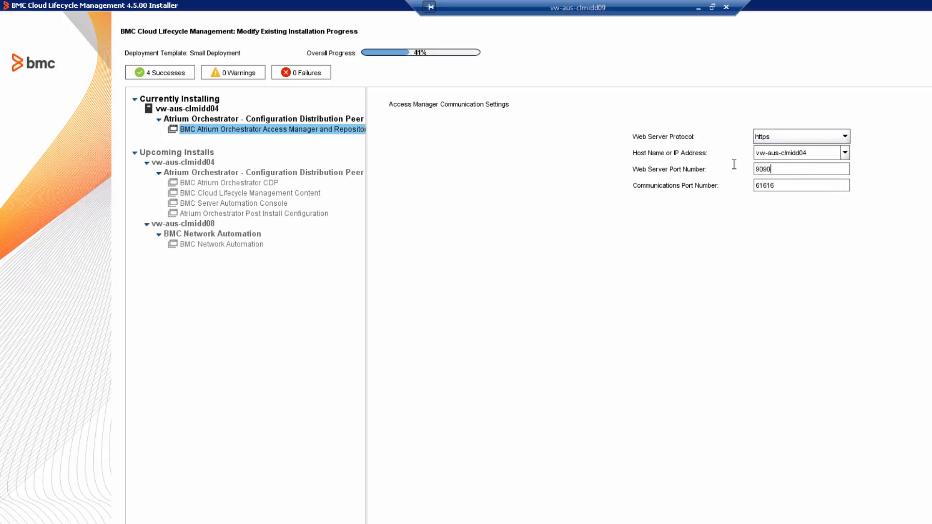
pyautogui.moveTo(734, 165); pyautogui.dragTo(717, 165)
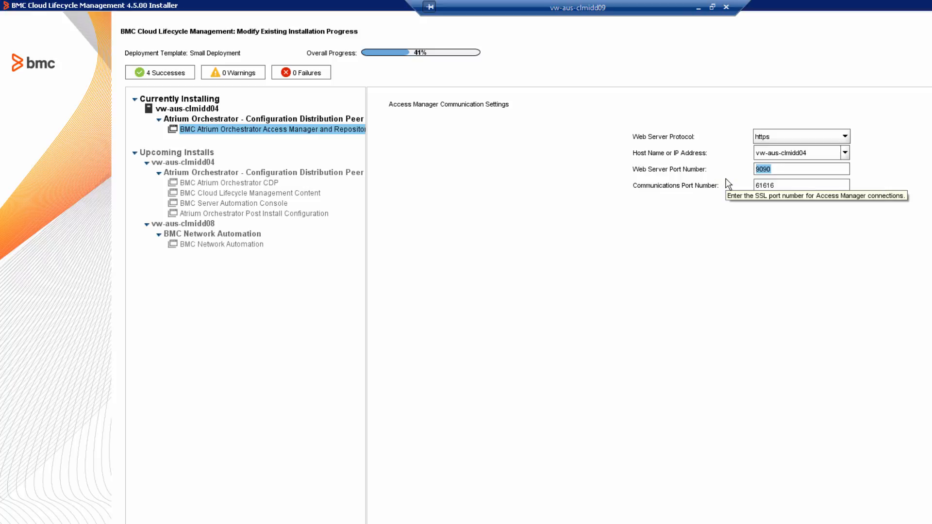
pyautogui.write('8443')
# Revert Access Manager communication to http on port 9090 and continue to the installation preview.
pyautogui.click(845, 136)
pyautogui.click(802, 150)
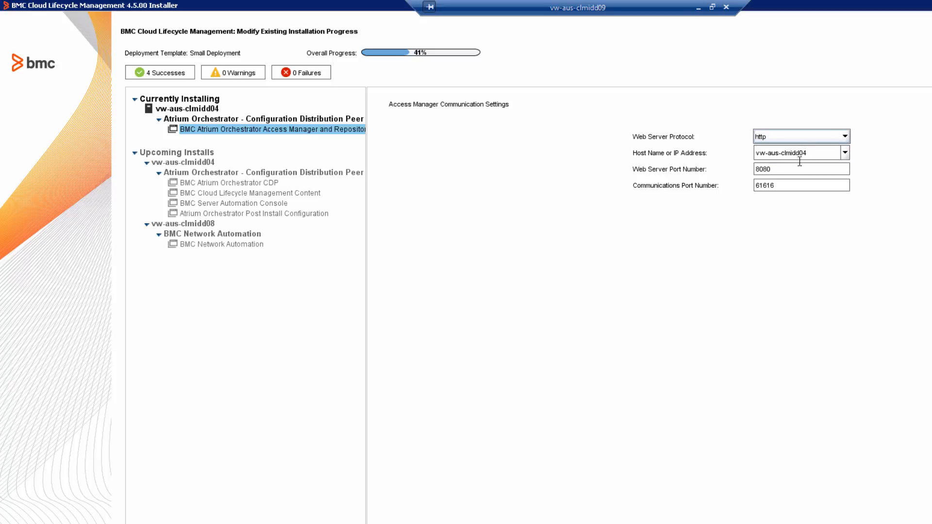
pyautogui.moveTo(772, 171); pyautogui.dragTo(708, 180)
pyautogui.moveTo(812, 166); pyautogui.dragTo(714, 169)
pyautogui.write('9090')
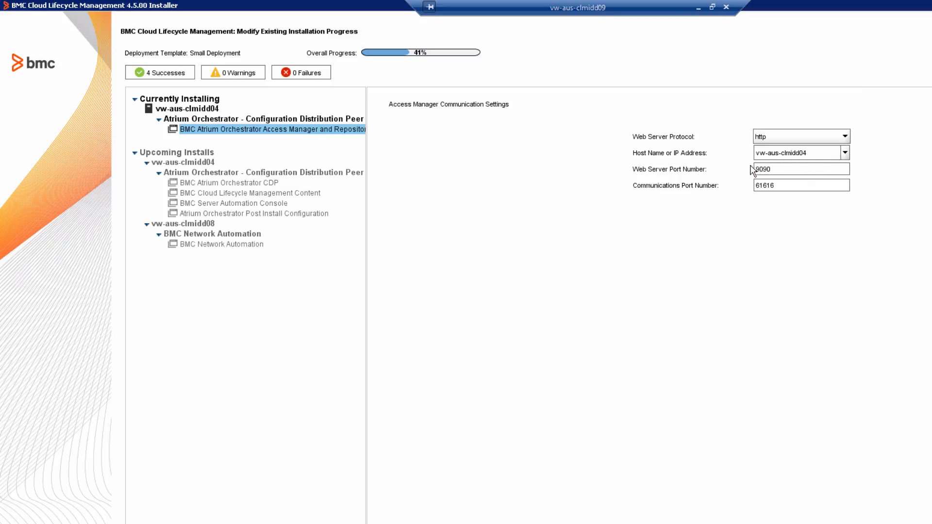
pyautogui.click(871, 521)
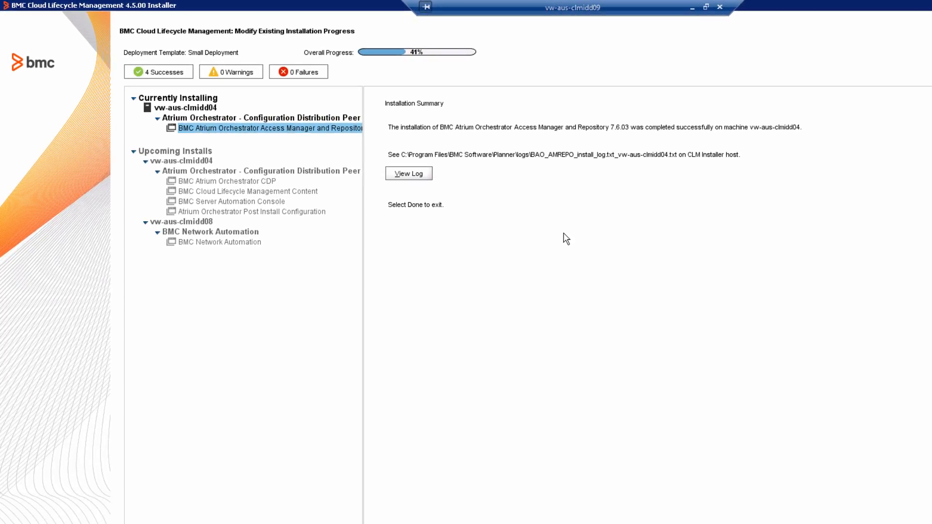
# Review the Access Manager installation log, then close the log viewer.
pyautogui.click(411, 175)
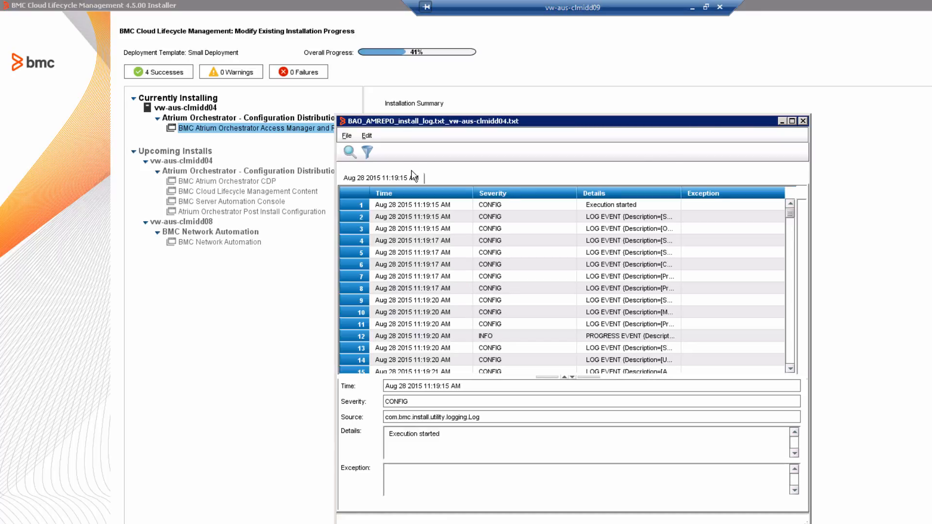
pyautogui.click(803, 123)
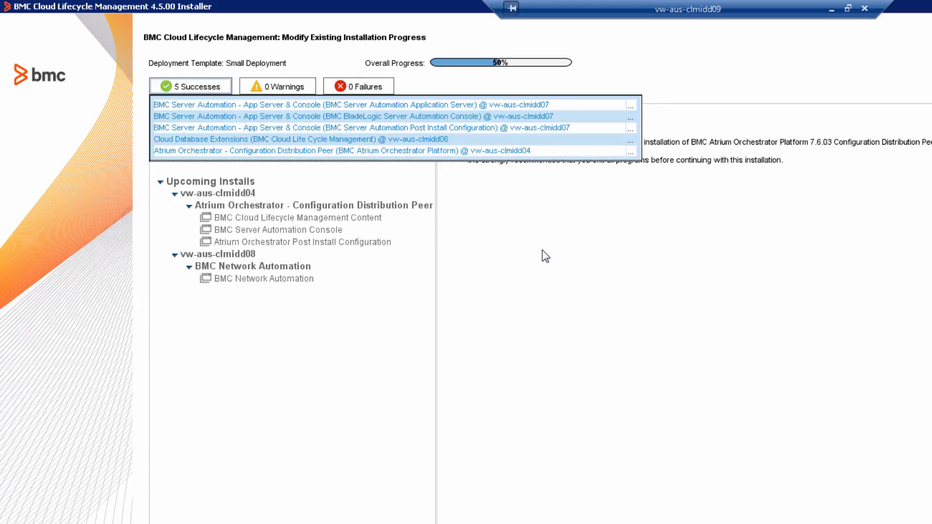
# Close the successes list to reveal the CDP peer settings with ENV1, GRID1 and CDP1.
pyautogui.click(188, 86)
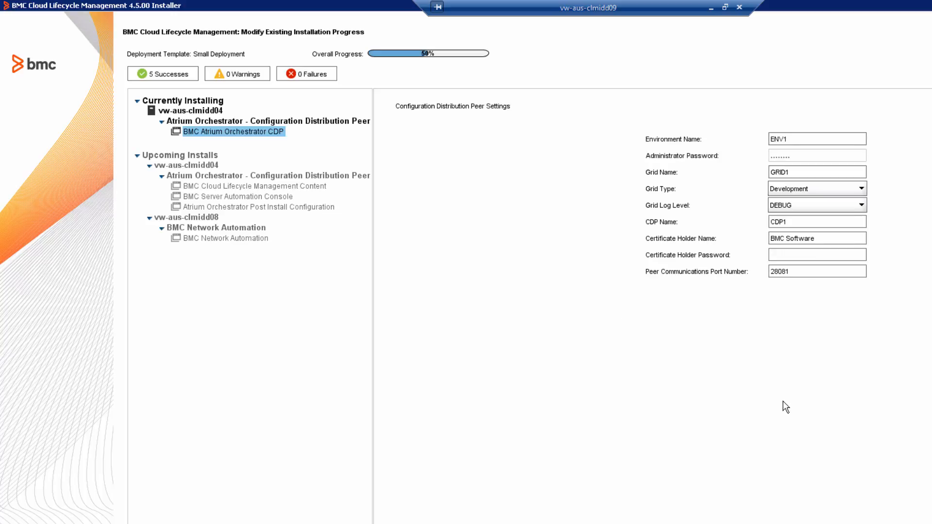
# Enter the certificate holder password and accept the CDP peer settings.
pyautogui.click(805, 254)
pyautogui.write('••••••••')
pyautogui.press('Return')
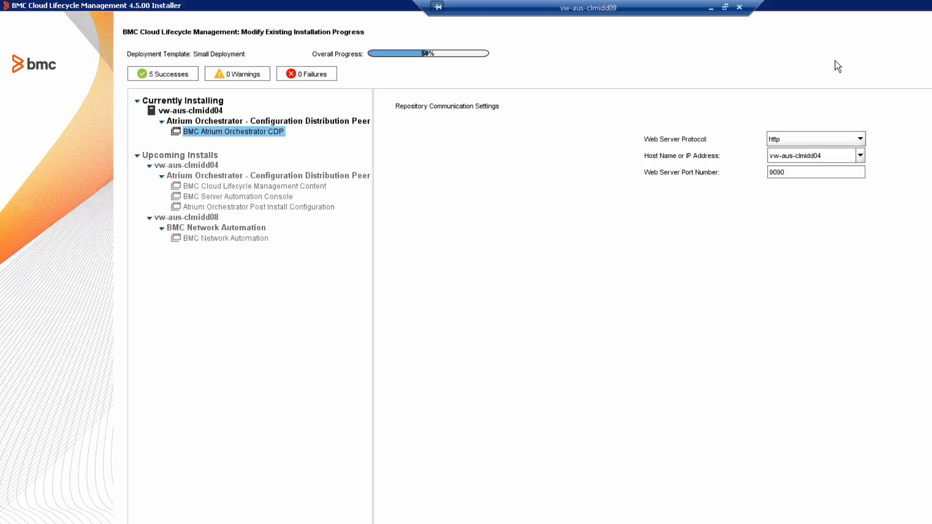
# Try https with port 8443 for repository communication, then switch the protocol back to http.
pyautogui.click(860, 140)
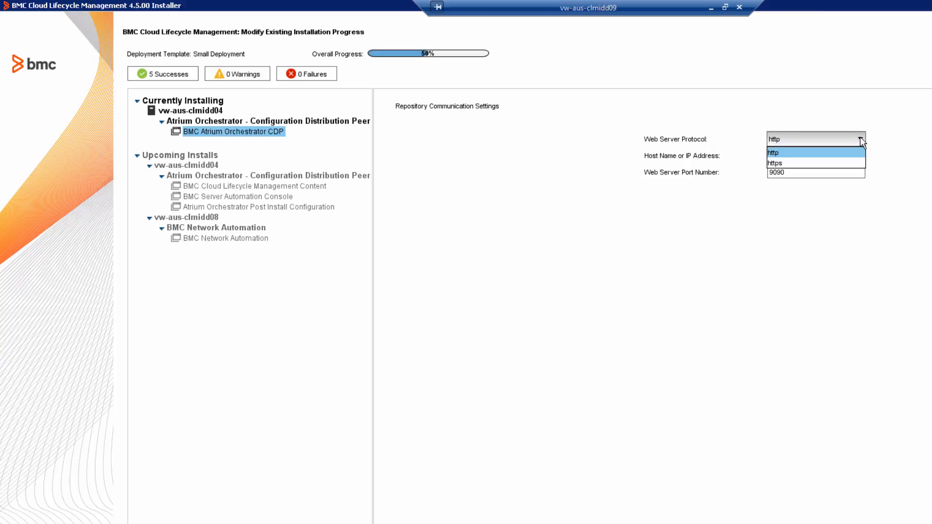
pyautogui.click(813, 164)
pyautogui.click(803, 171)
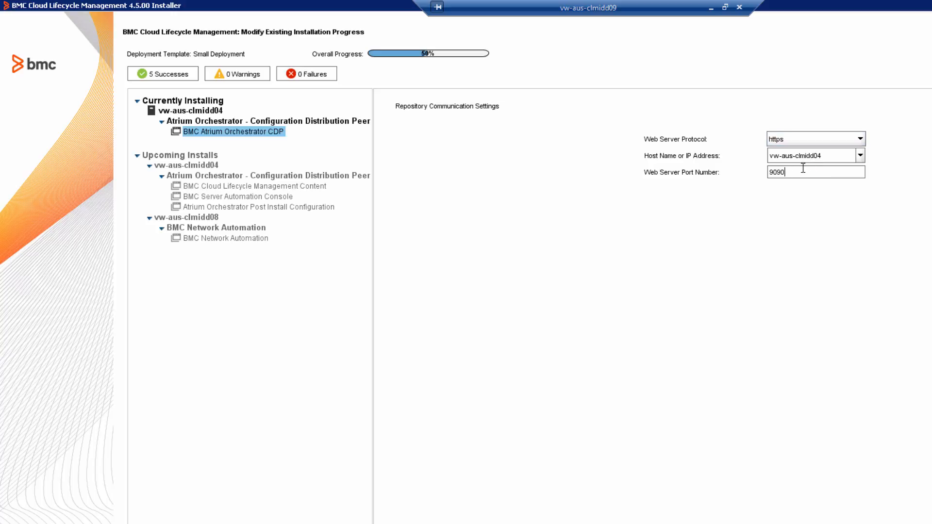
pyautogui.press('BackSpace')
pyautogui.press('BackSpace')
pyautogui.press('BackSpace')
pyautogui.press('BackSpace')
pyautogui.write('8443')
pyautogui.click(853, 139)
pyautogui.click(791, 153)
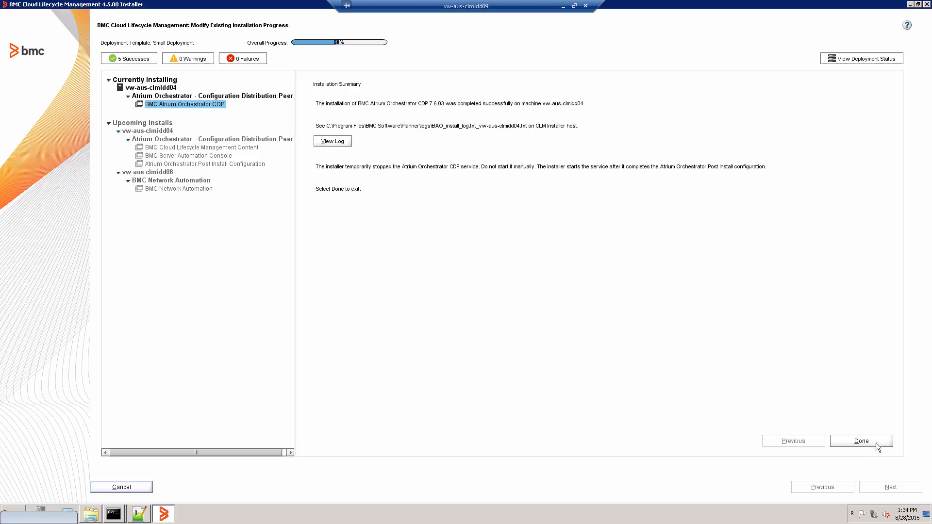
# Finish the Atrium Orchestrator CDP 7.6.03 install summary so CLM Content 4.5.00 starts.
pyautogui.click(861, 441)
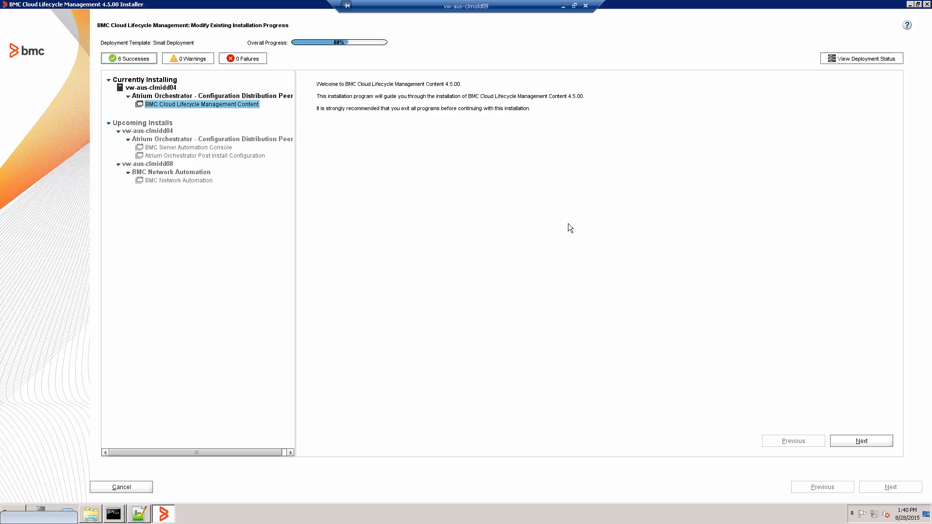
# Move past the CLM Content welcome page and the failure-recovery precautions page.
pyautogui.click(859, 442)
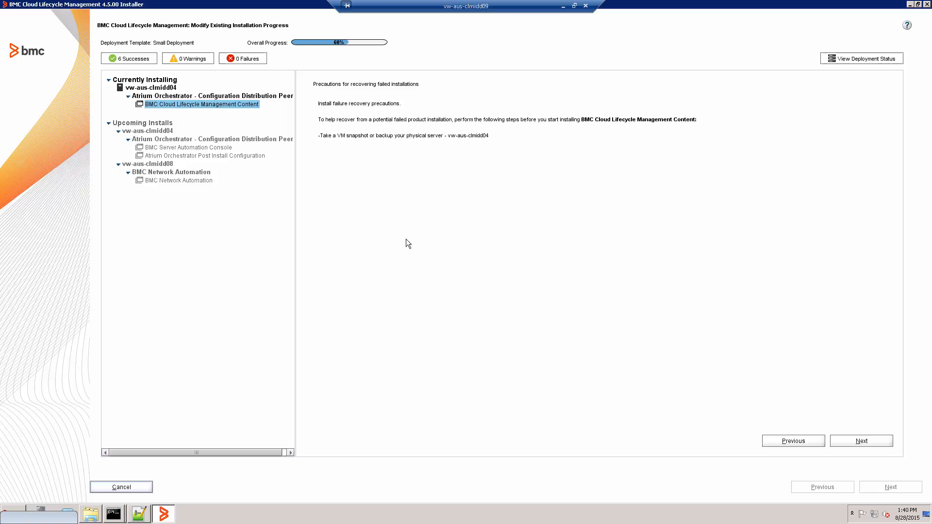
pyautogui.click(860, 442)
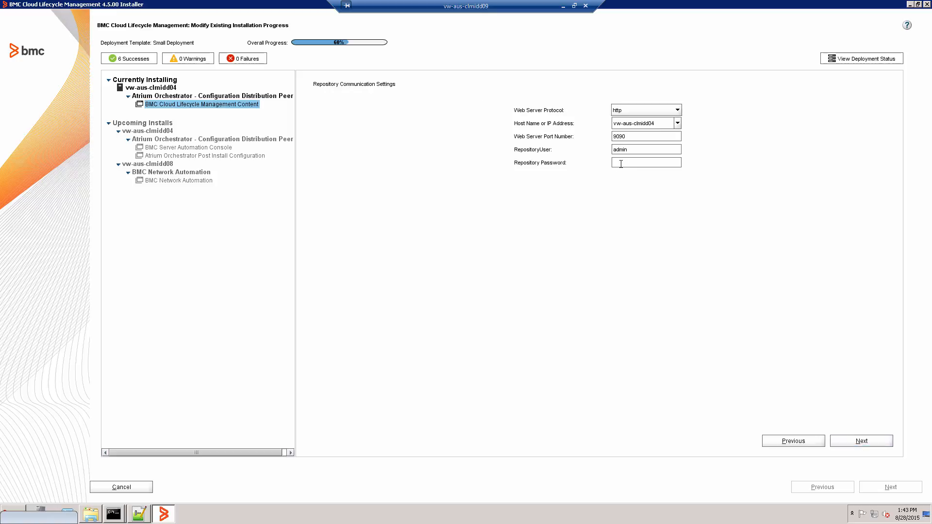
# Enter the repository password for the CLM Content install.
pyautogui.click(620, 164)
pyautogui.write('ad')
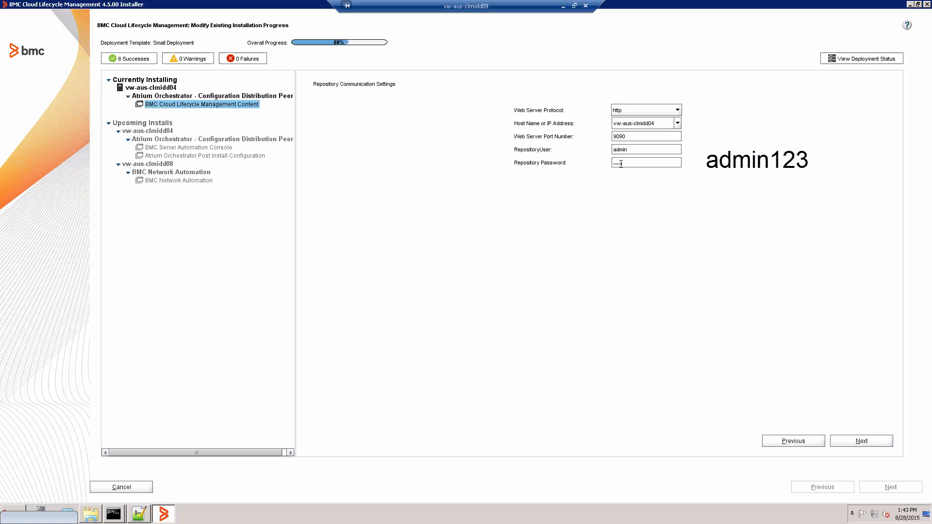
pyautogui.write('min123')
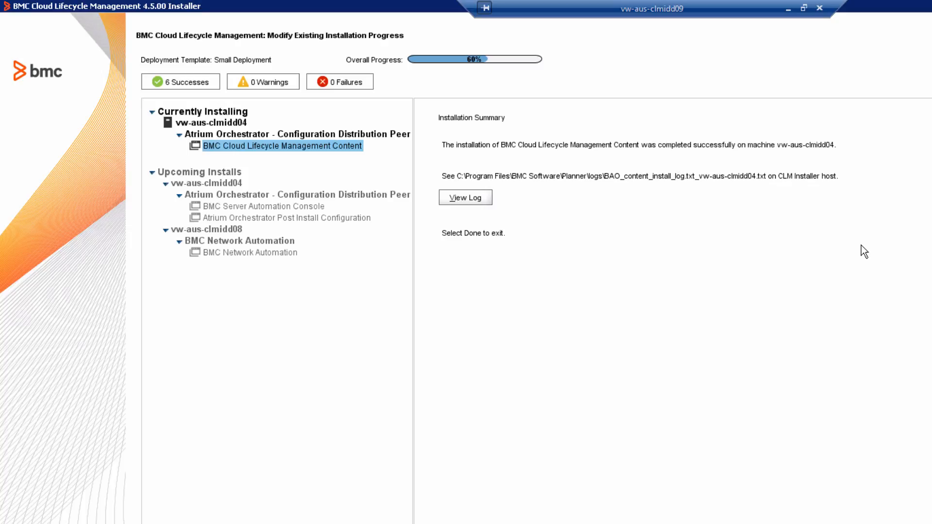
# Review the CLM Content installation log, then check and close the list of successful installs.
pyautogui.click(465, 198)
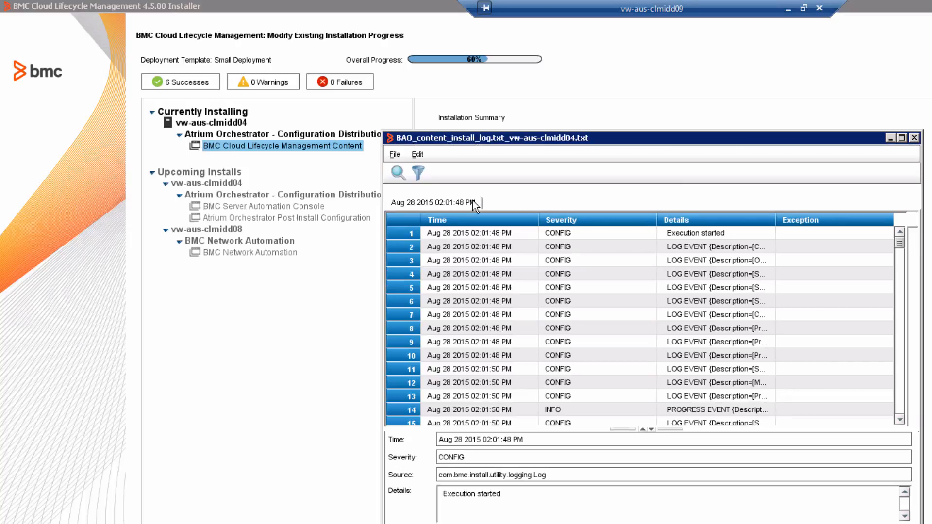
pyautogui.click(914, 137)
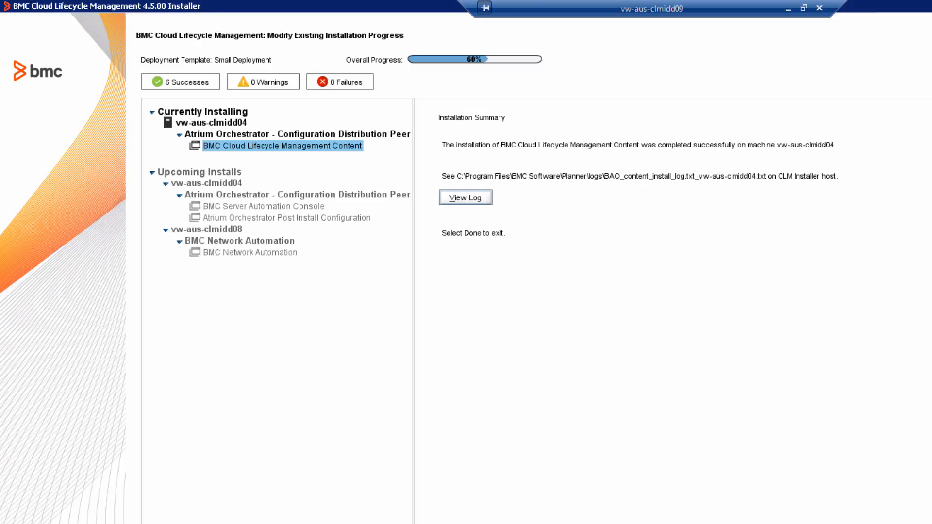
pyautogui.click(187, 81)
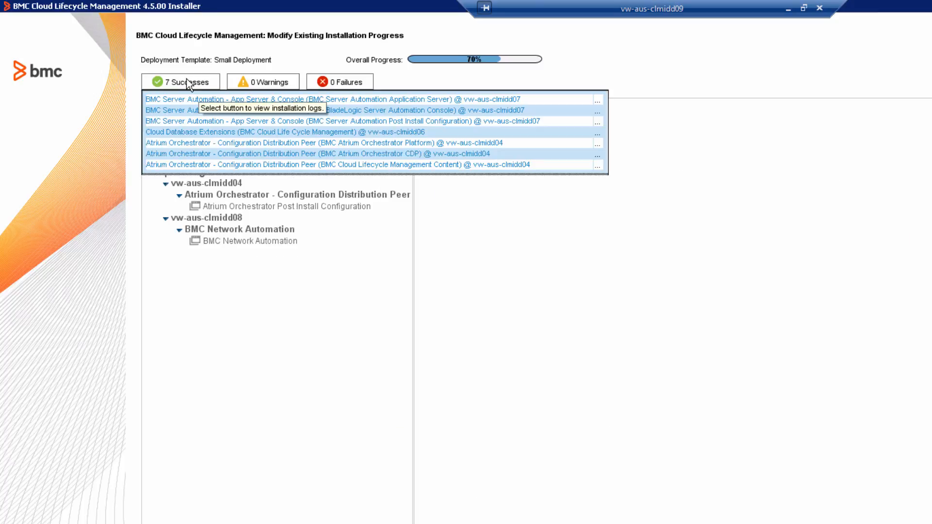
pyautogui.click(185, 83)
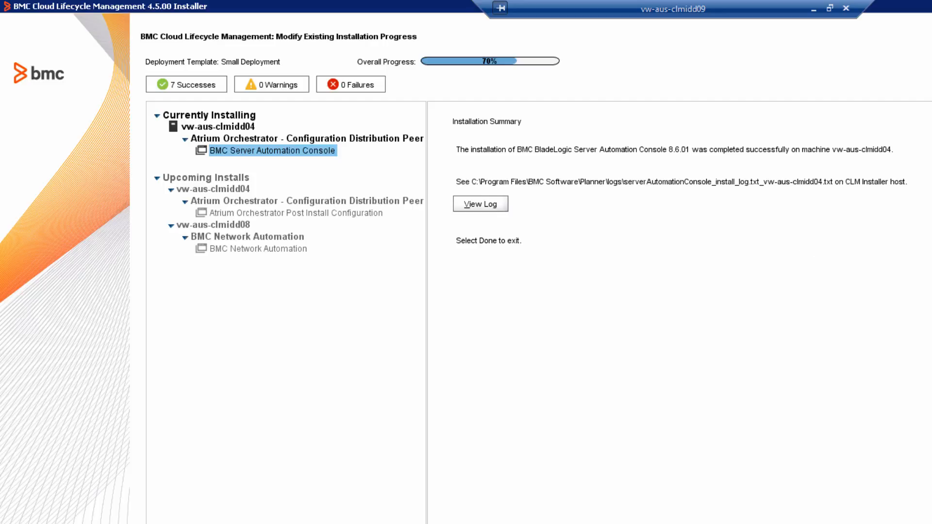
# Review the eight successful installs, then close the list.
pyautogui.click(179, 81)
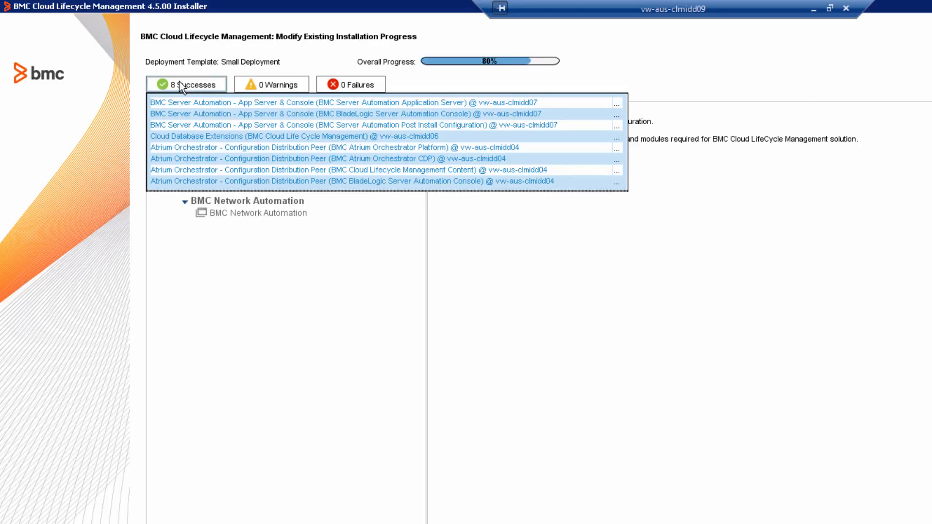
pyautogui.click(179, 81)
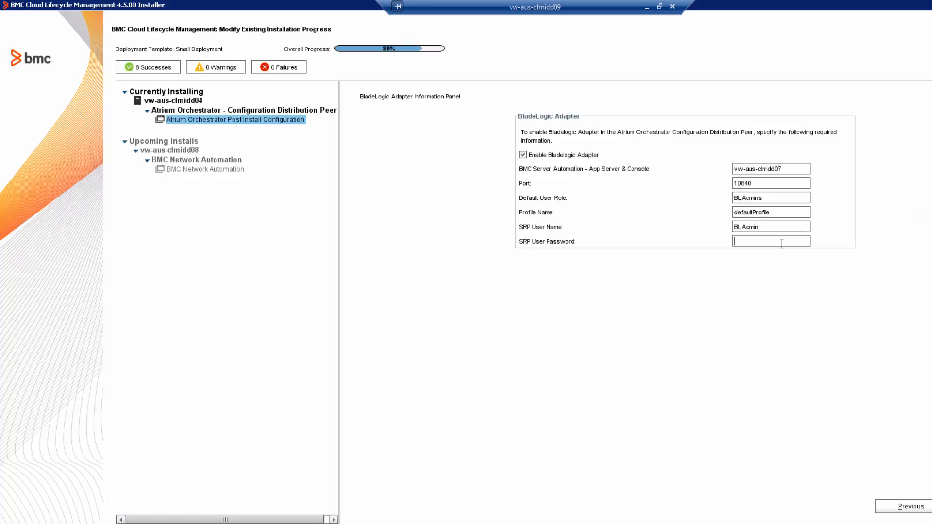
# Enter the SRP User Password, disable the Netapp Actor Adapter, proceed, then review the configuration log.
pyautogui.write('********')
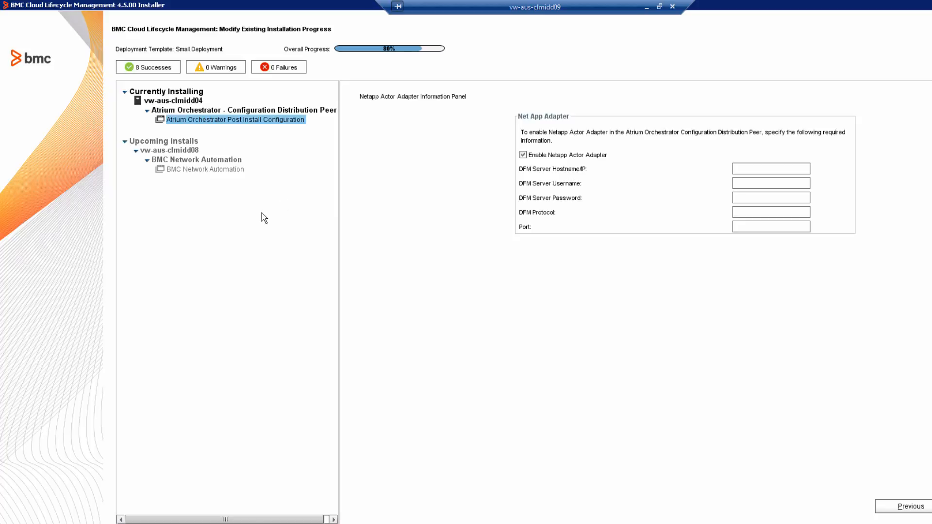
pyautogui.click(557, 158)
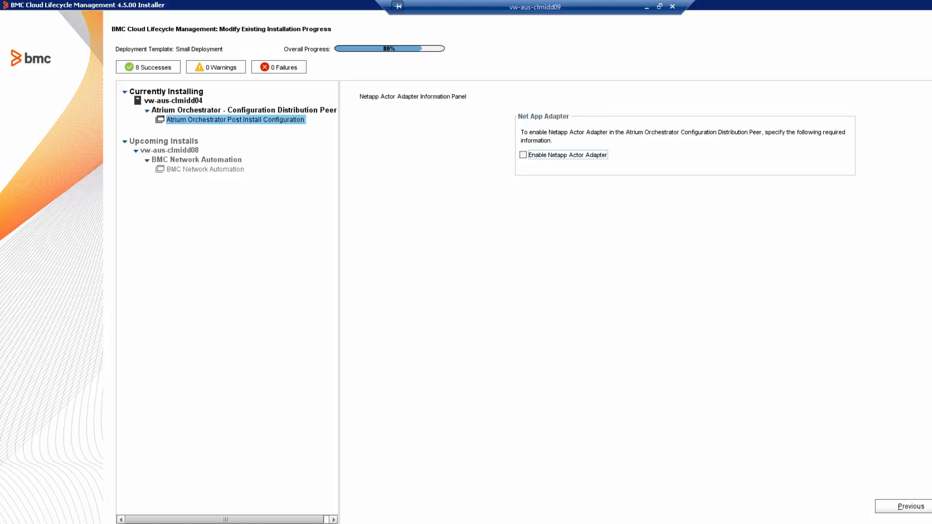
pyautogui.hotkey('alt', 'n')
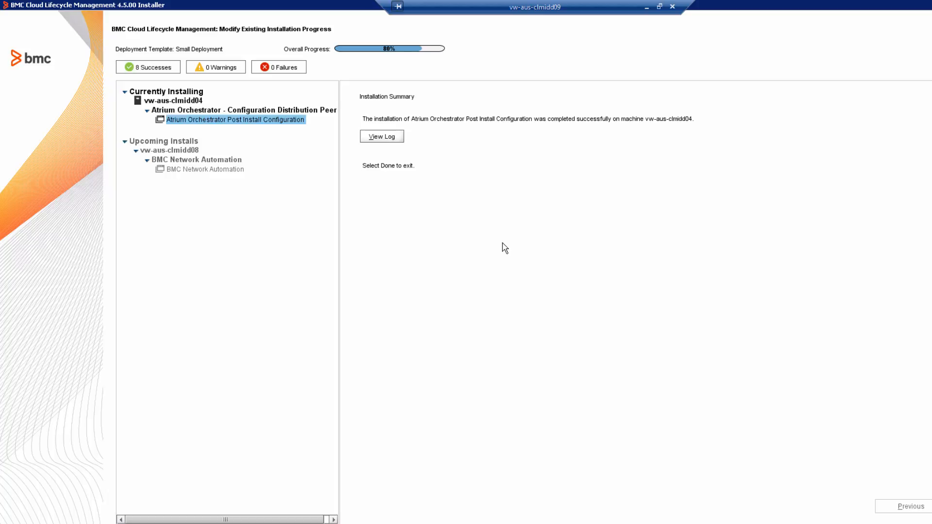
pyautogui.click(394, 139)
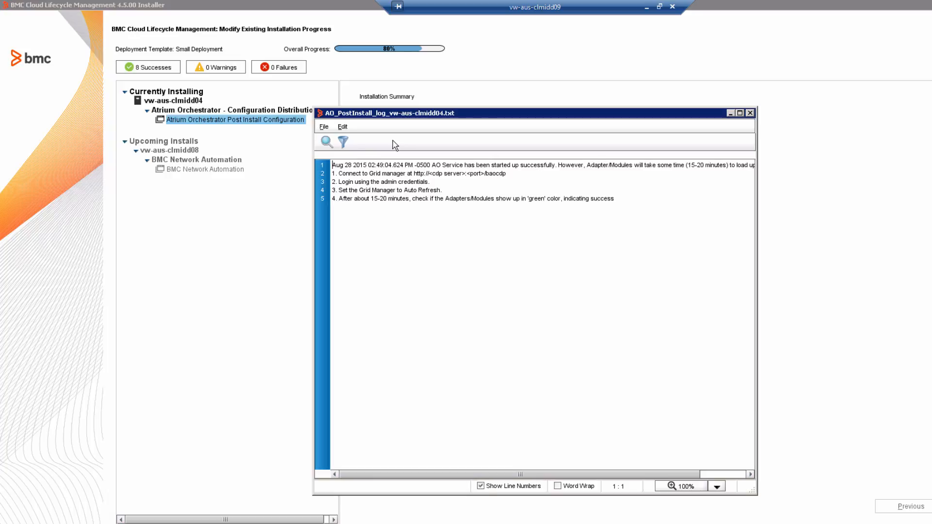
pyautogui.click(750, 113)
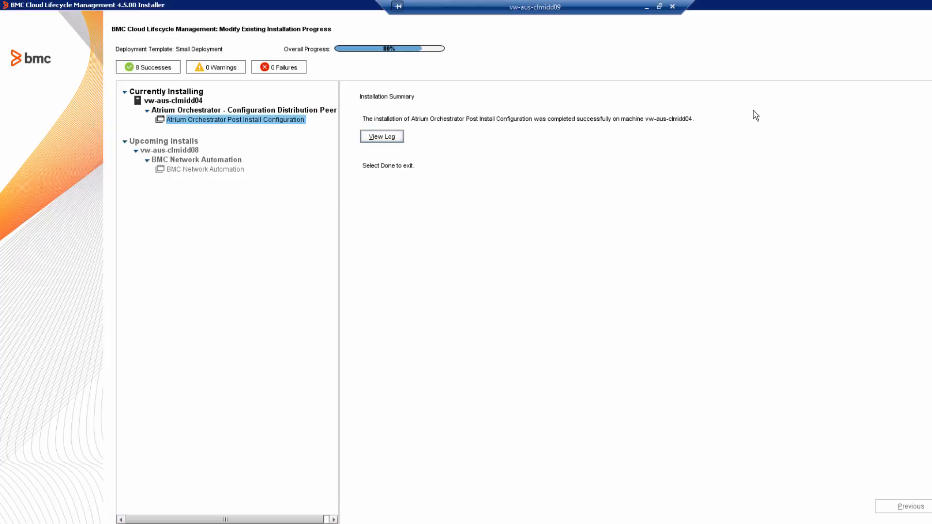